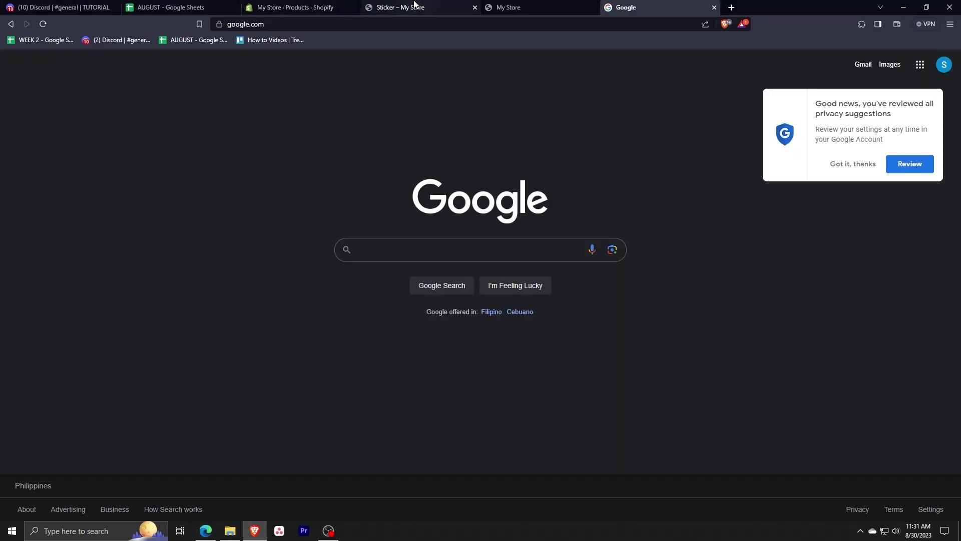
- Copy the 'Sticker' title from its storefront page and search Google for it
left_click(421, 7)
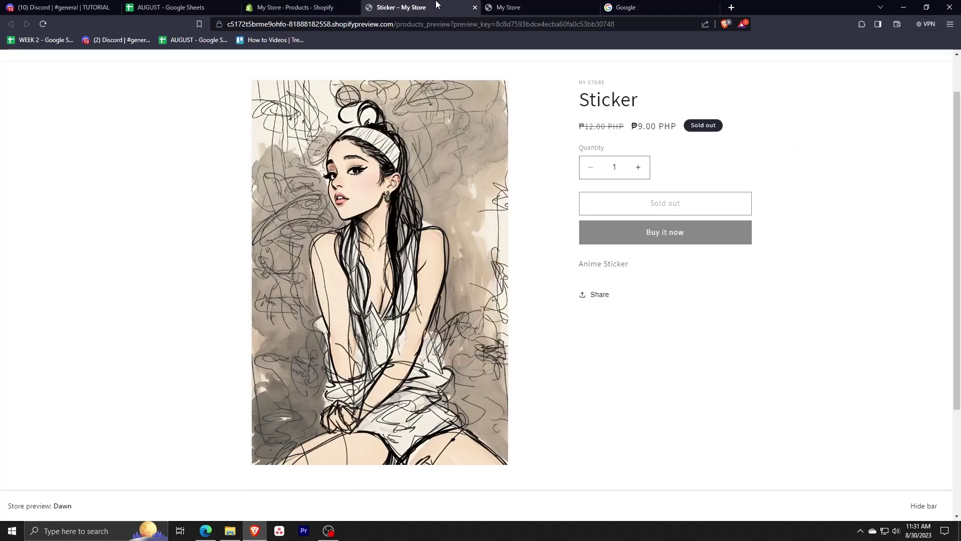
left_click_drag(581, 96, 639, 99)
key("ctrl+c")
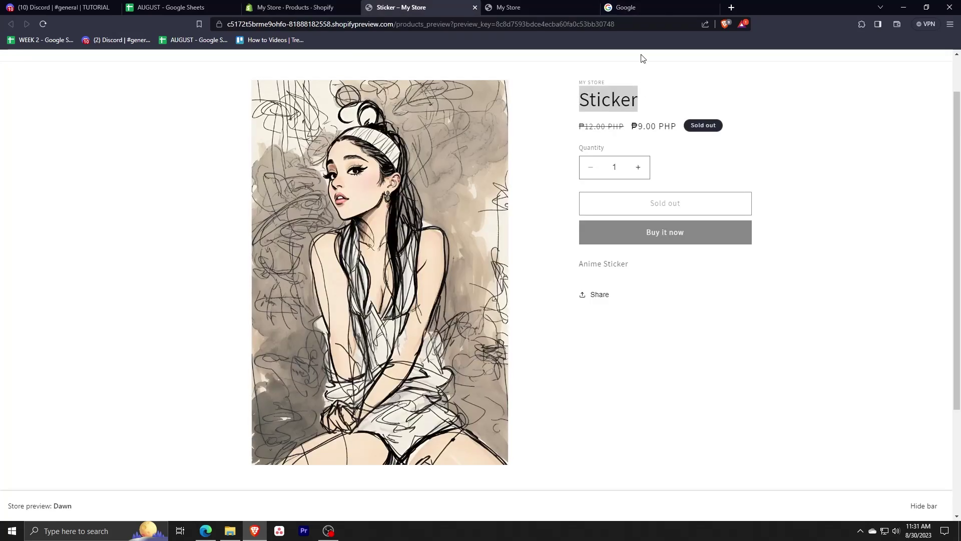
left_click(655, 5)
key("ctrl+v")
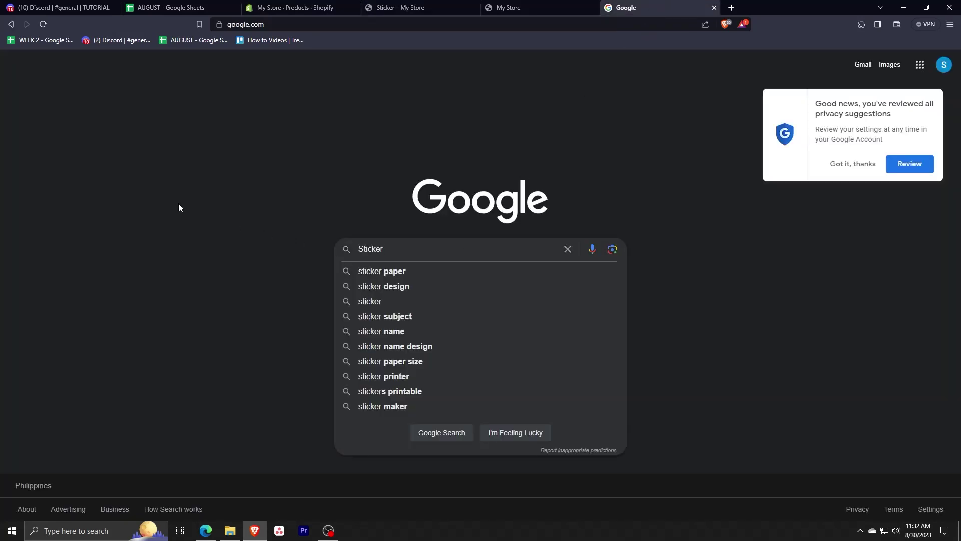
key("Return")
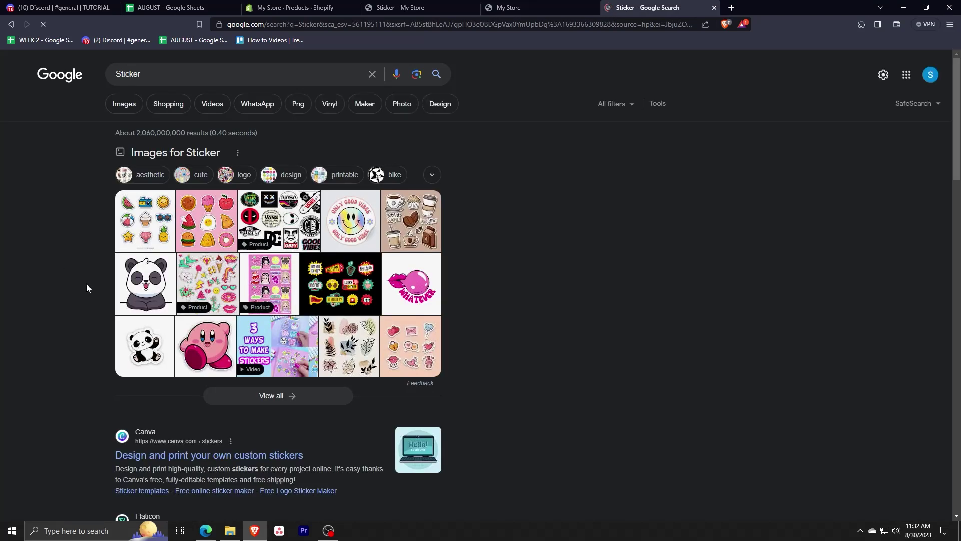
left_click(205, 531)
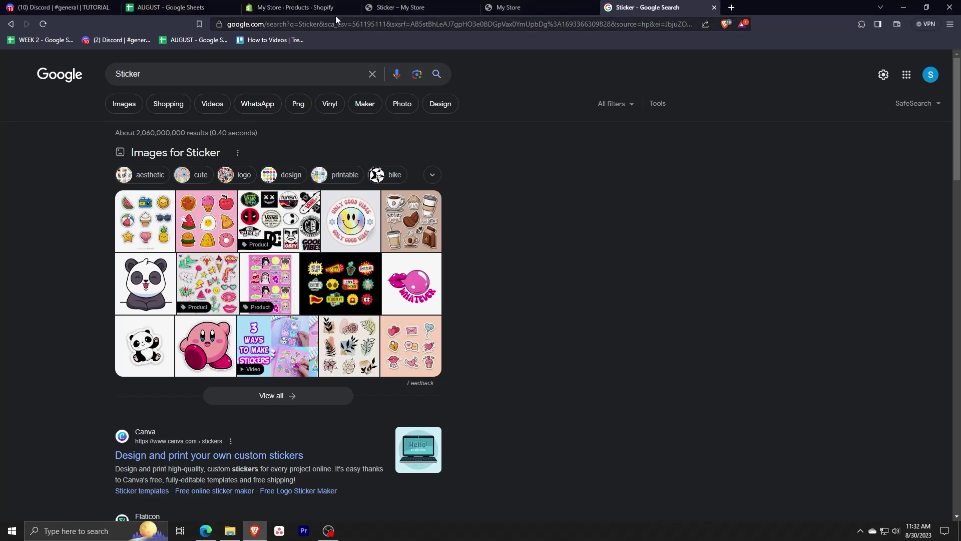
left_click(316, 9)
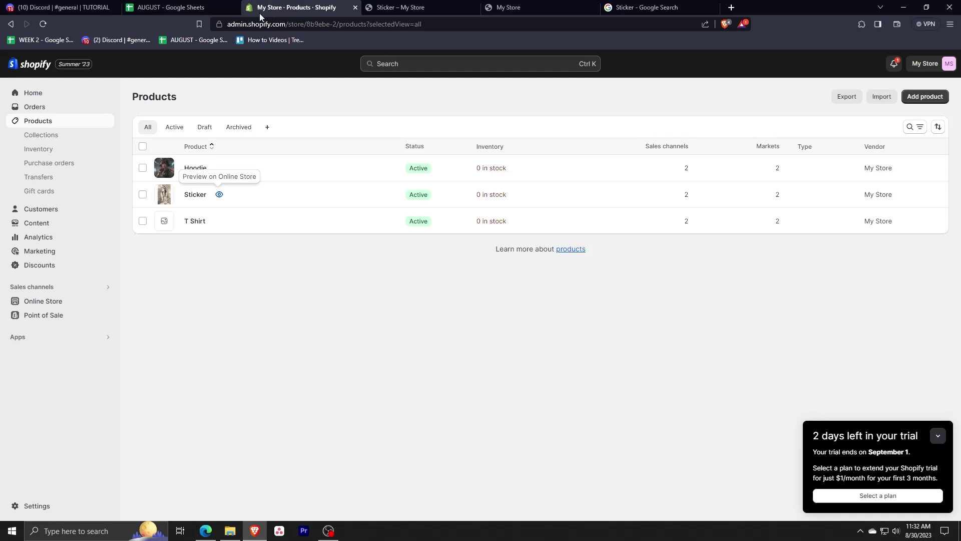
left_click(205, 531)
left_click(46, 507)
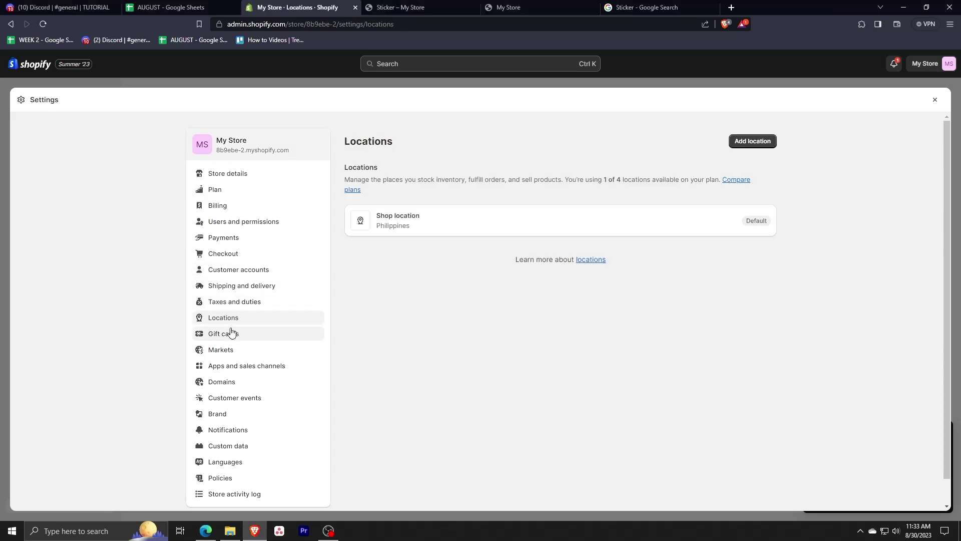
left_click(233, 349)
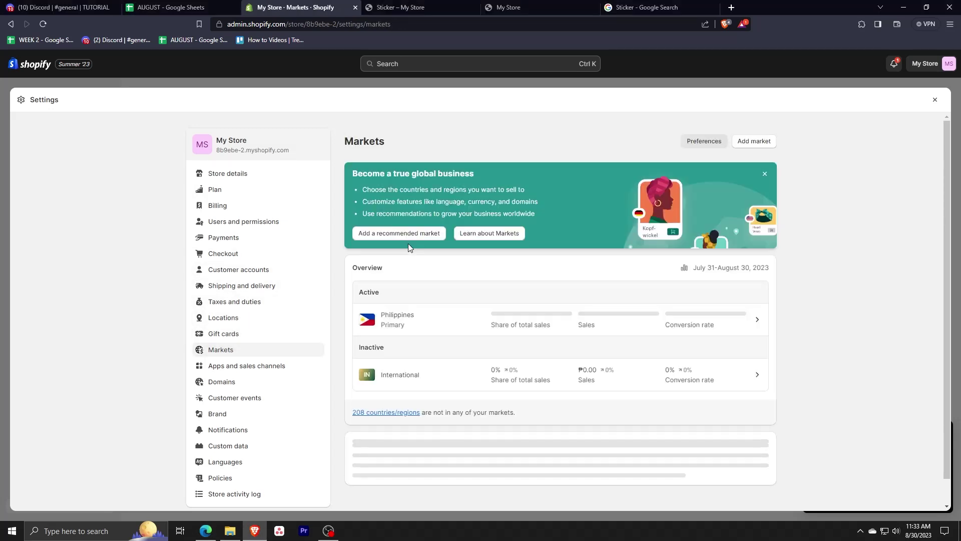
scroll(516, 297, "down", 1)
scroll(516, 297, "down", 1)
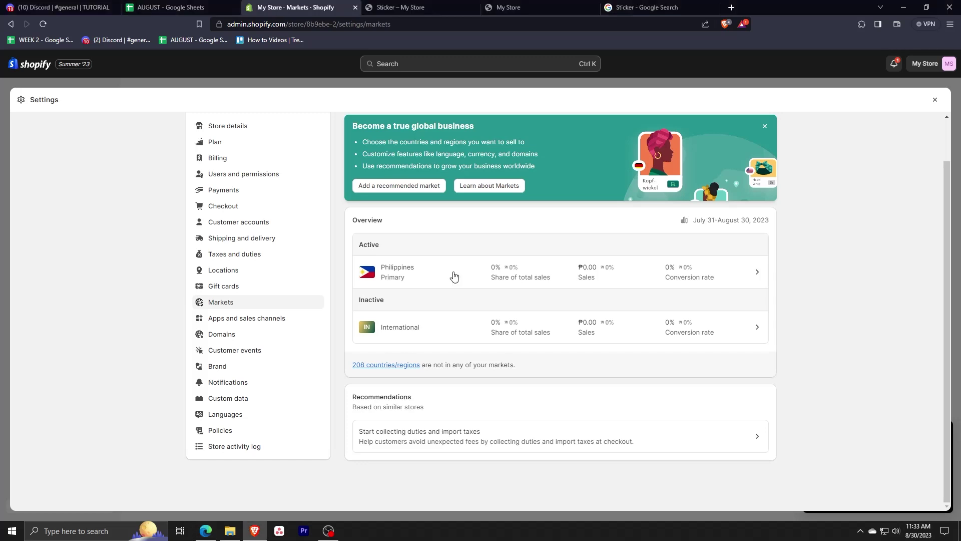
left_click(935, 100)
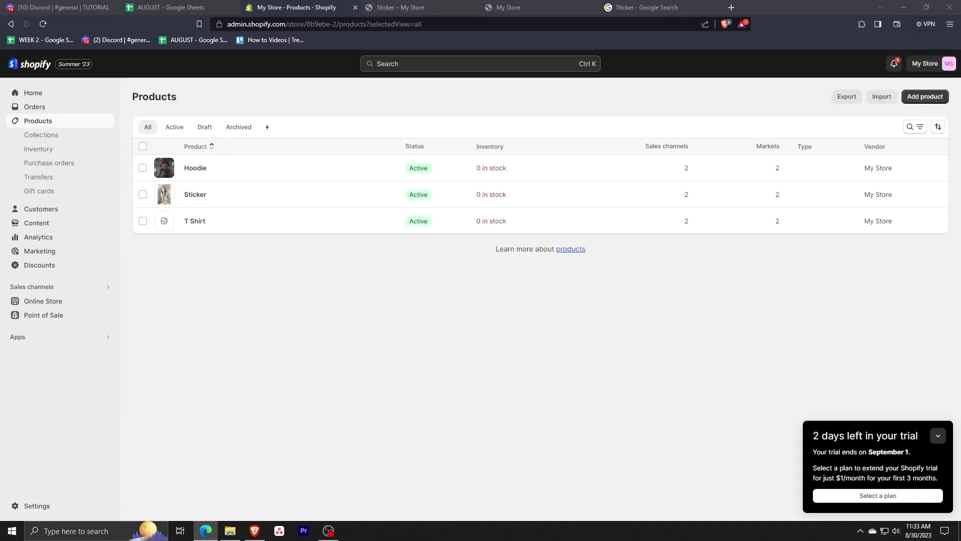
- Install Avada SEO & Image Optimizer from Marketing and reach its SEO Suite dashboard showing score 33
left_click(42, 251)
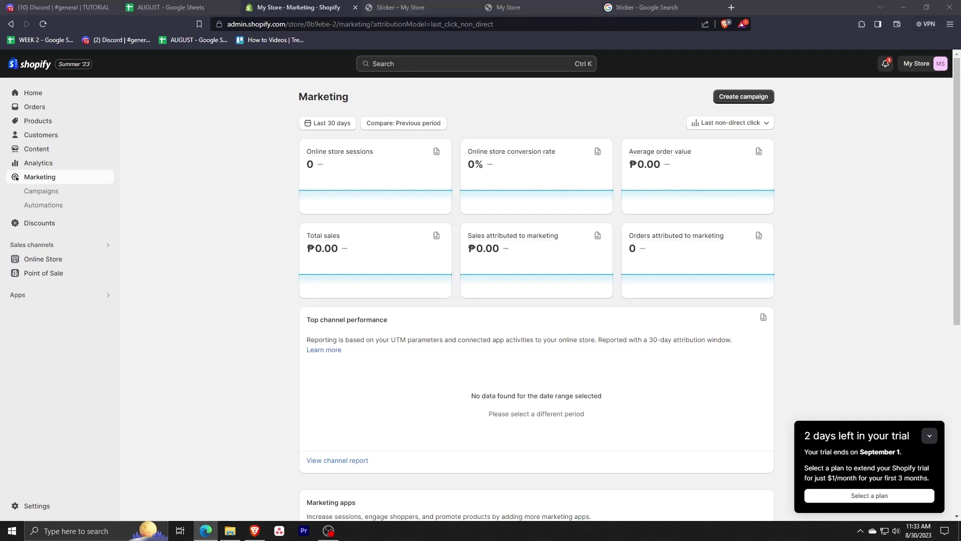
scroll(429, 230, "down", 2)
scroll(429, 231, "down", 1)
scroll(429, 230, "down", 1)
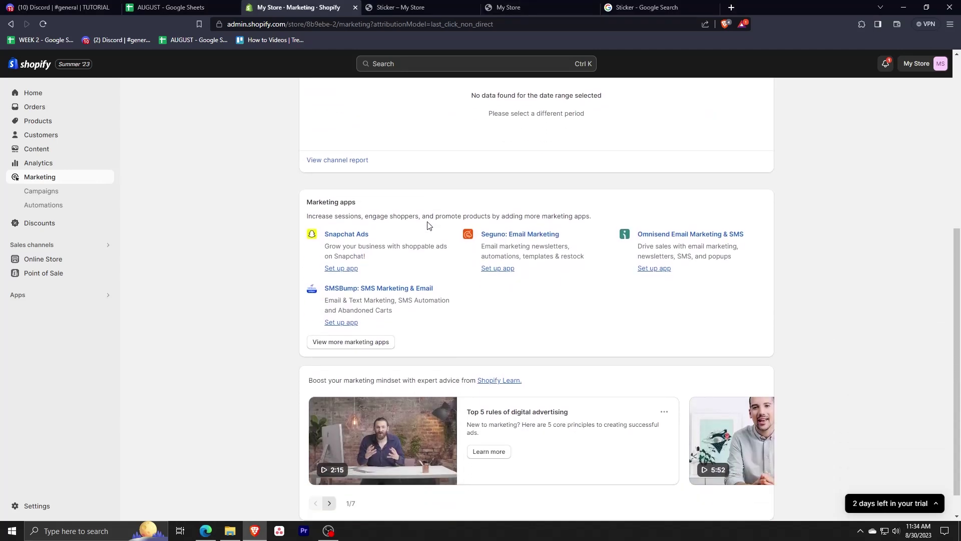
left_click(382, 64)
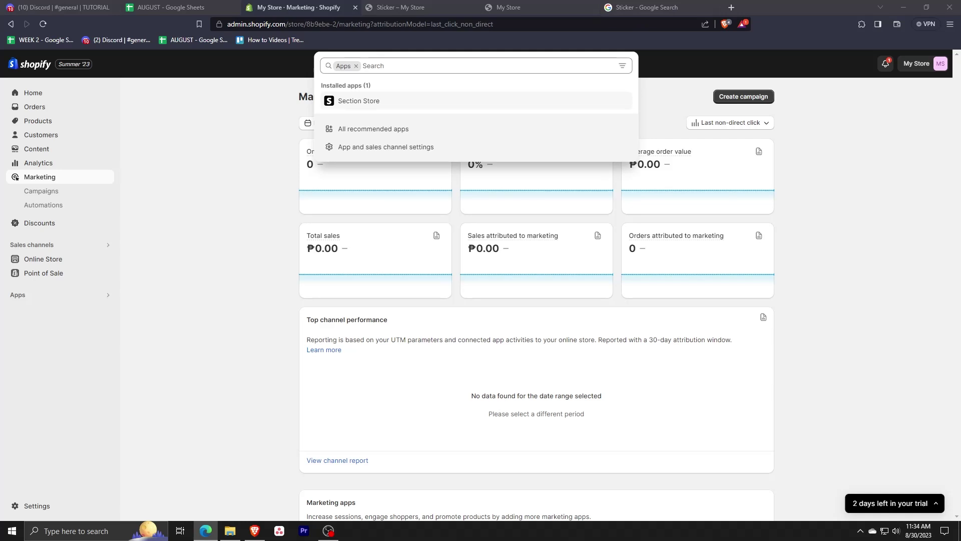
type("se")
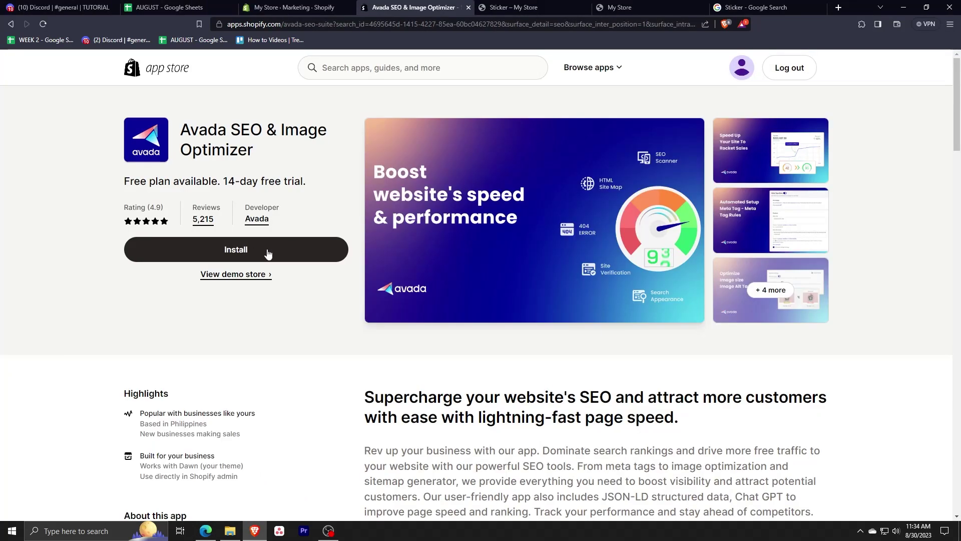
left_click(239, 253)
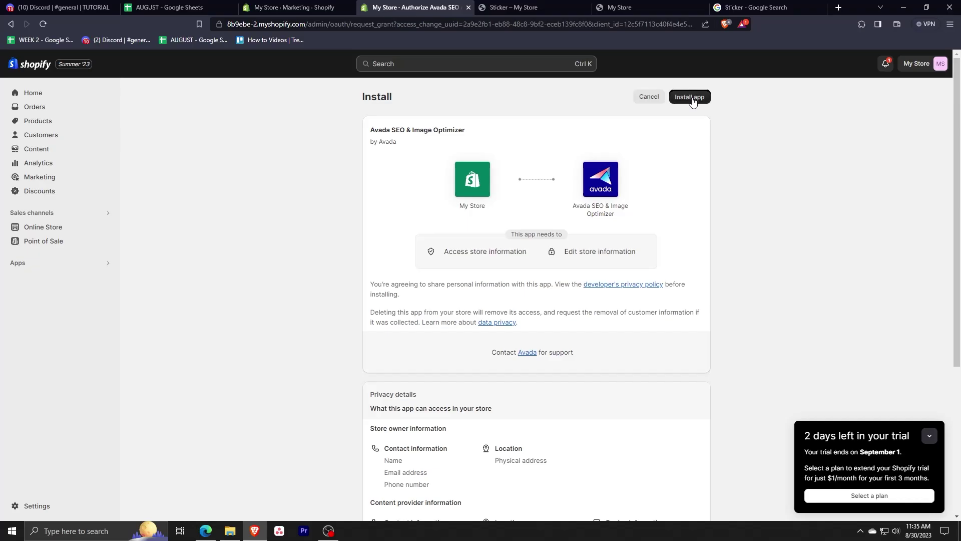
left_click(692, 102)
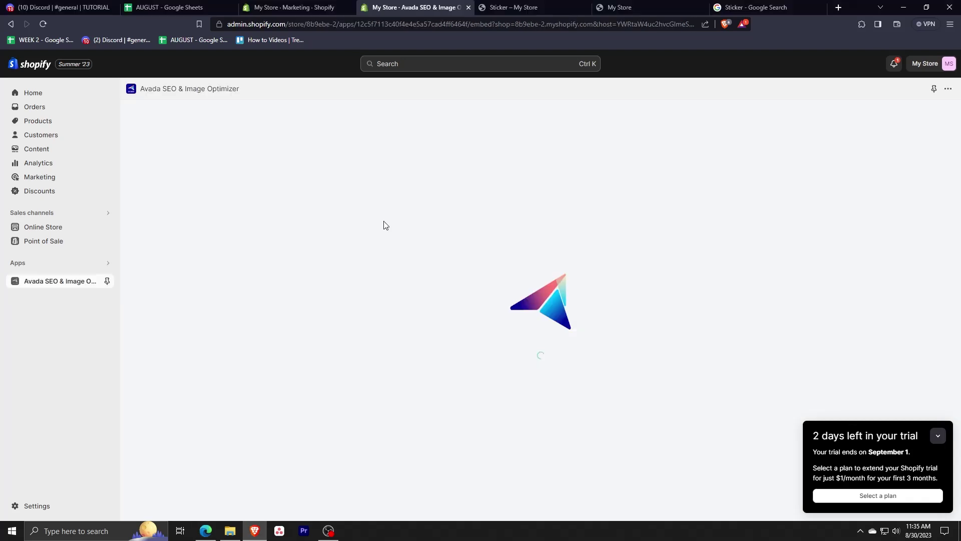
left_click(403, 345)
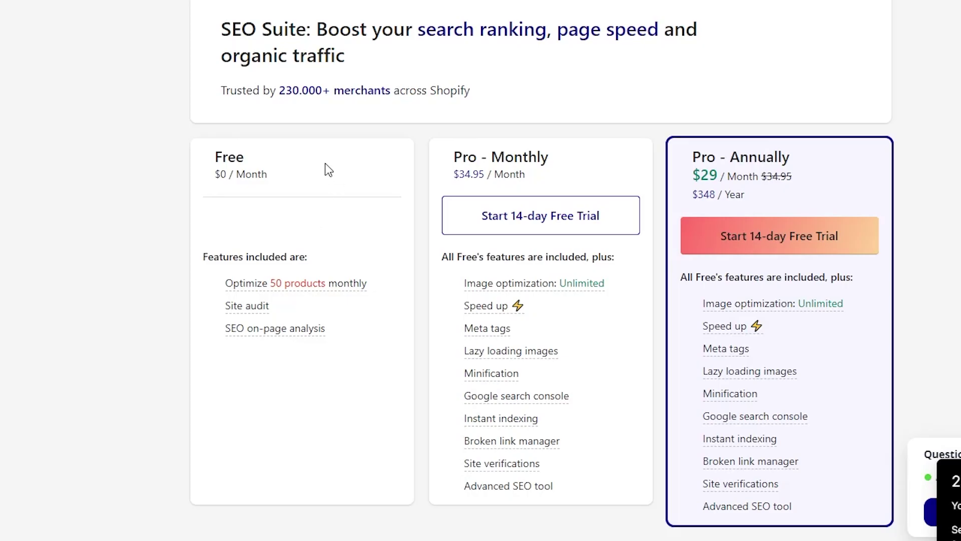
scroll(324, 168, "down", 2)
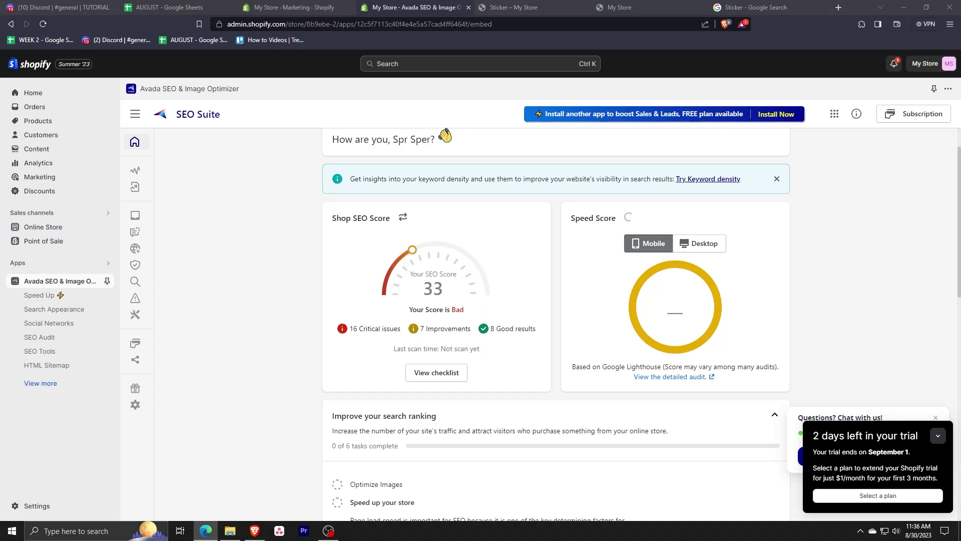
- Install Google & YouTube from the 'google' app search as a sales channel and connect a Google account
key("ctrl+shift+Tab")
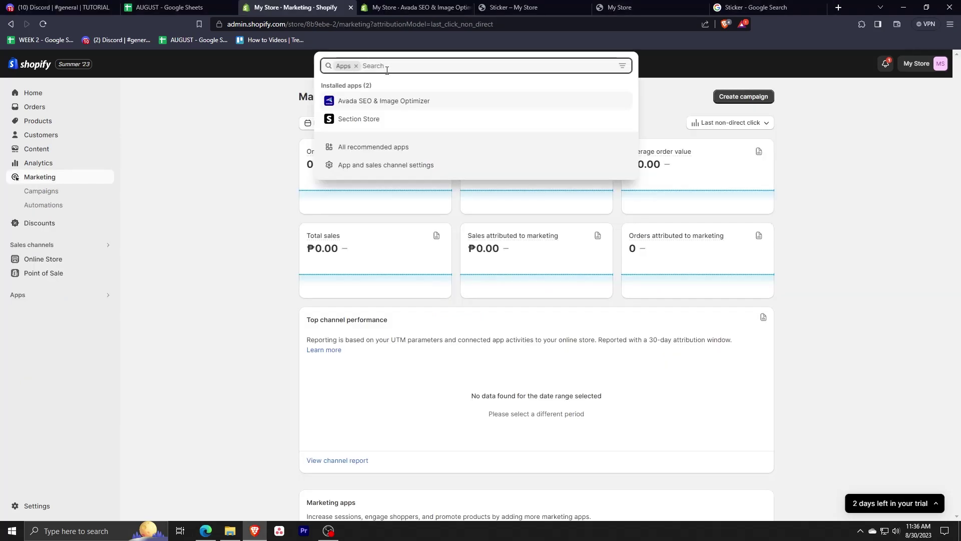
type("google")
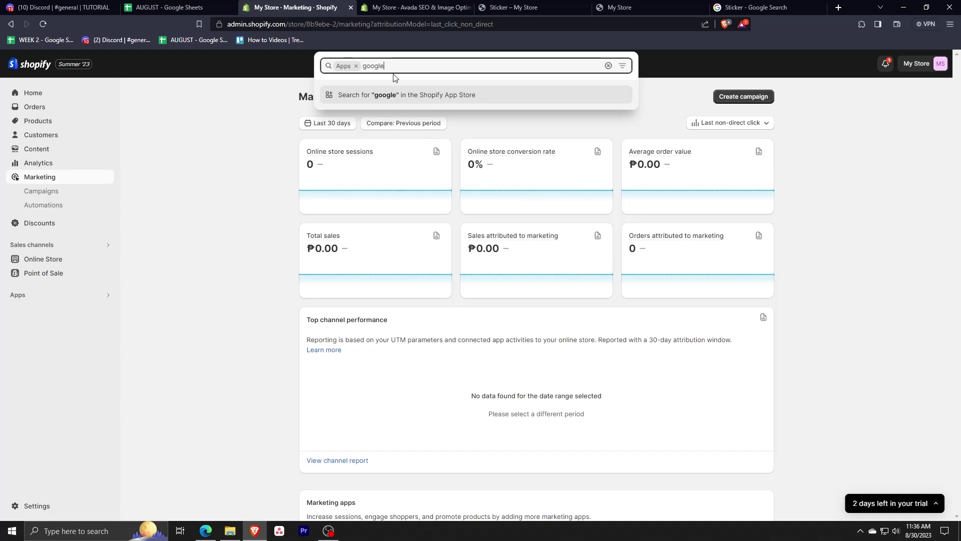
key("Return")
left_click(456, 277)
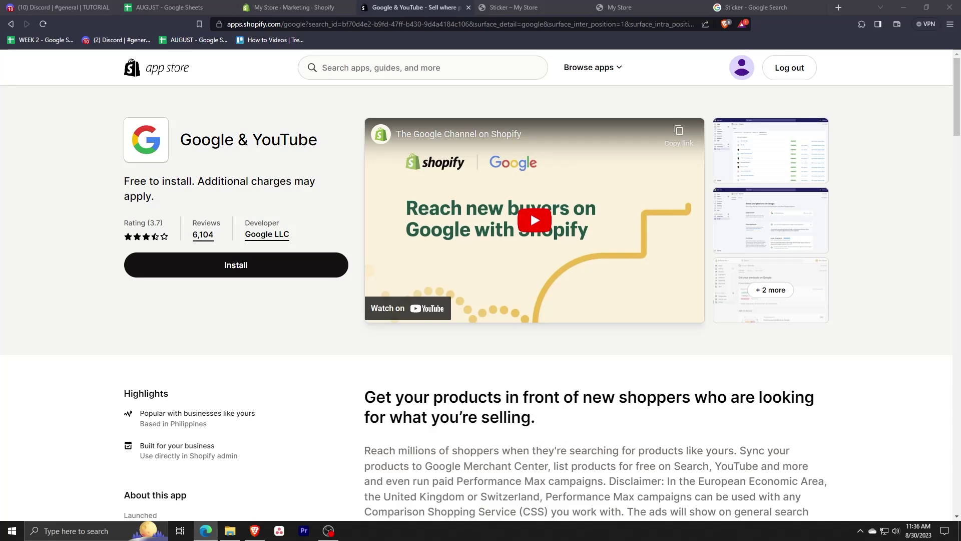
left_click(251, 263)
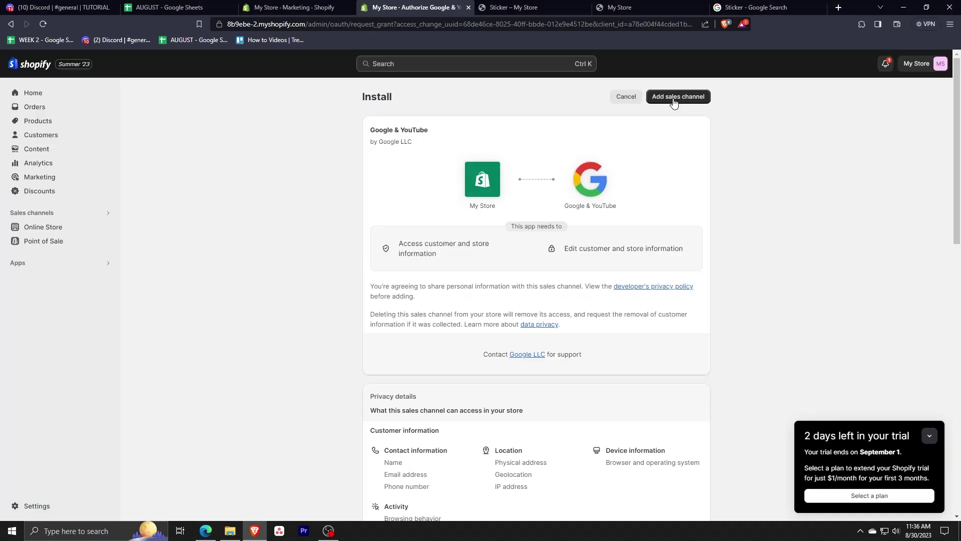
left_click(674, 98)
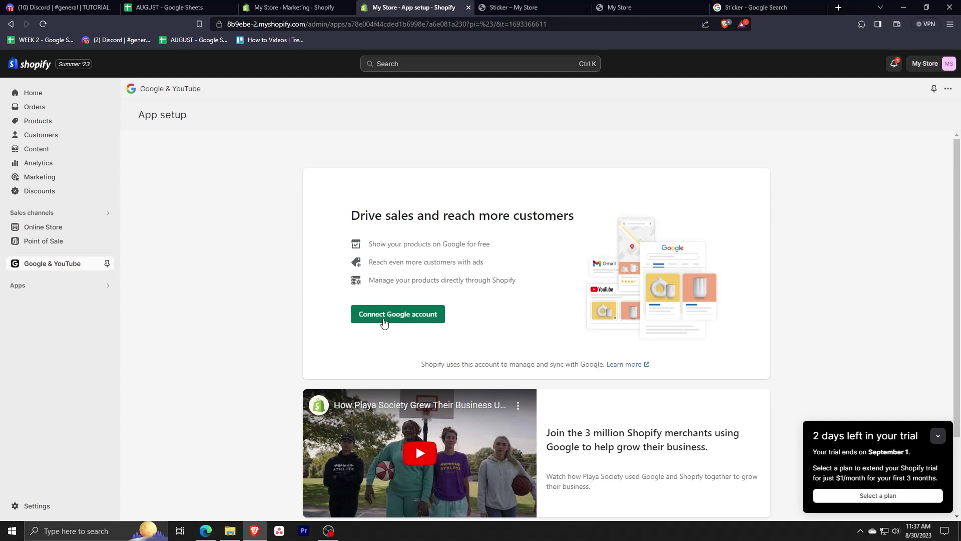
left_click(434, 315)
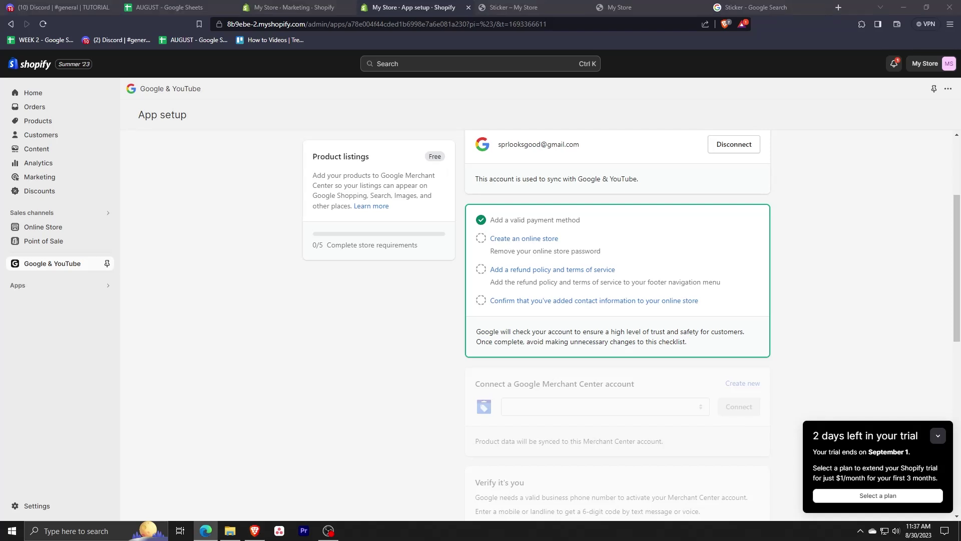
left_click(293, 8)
- Install Facebook & Instagram from the 'facebook' app search and start its Facebook Marketing setup
left_click(406, 65)
left_click(328, 84)
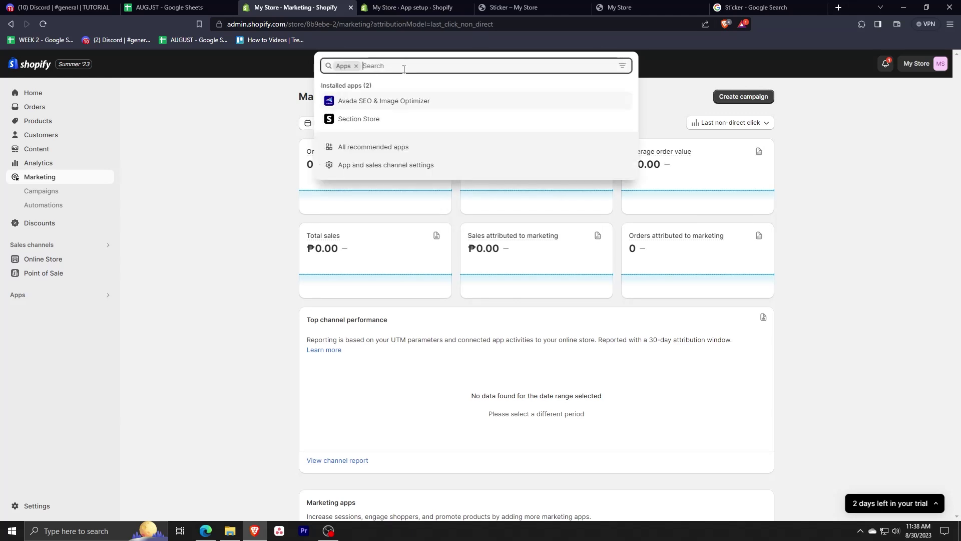
type("facebook")
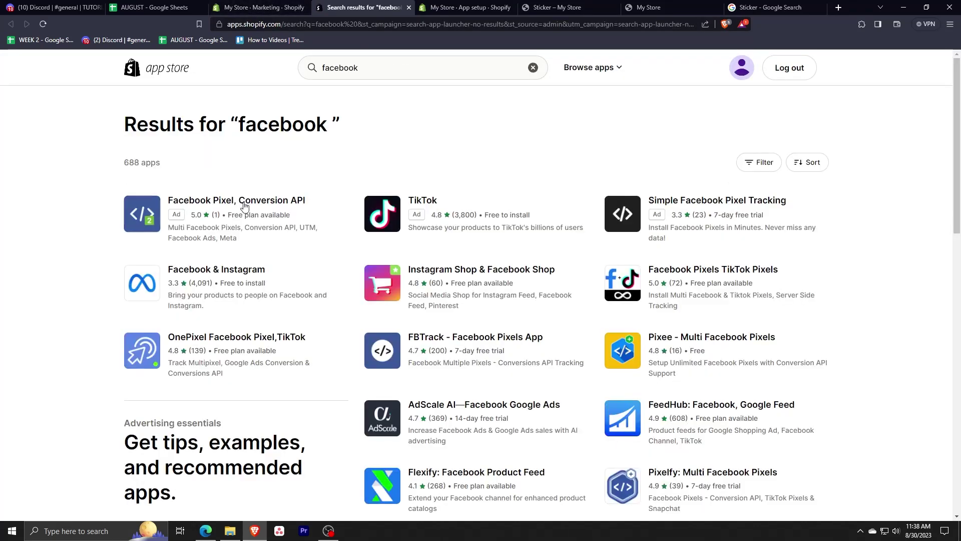
left_click(239, 276)
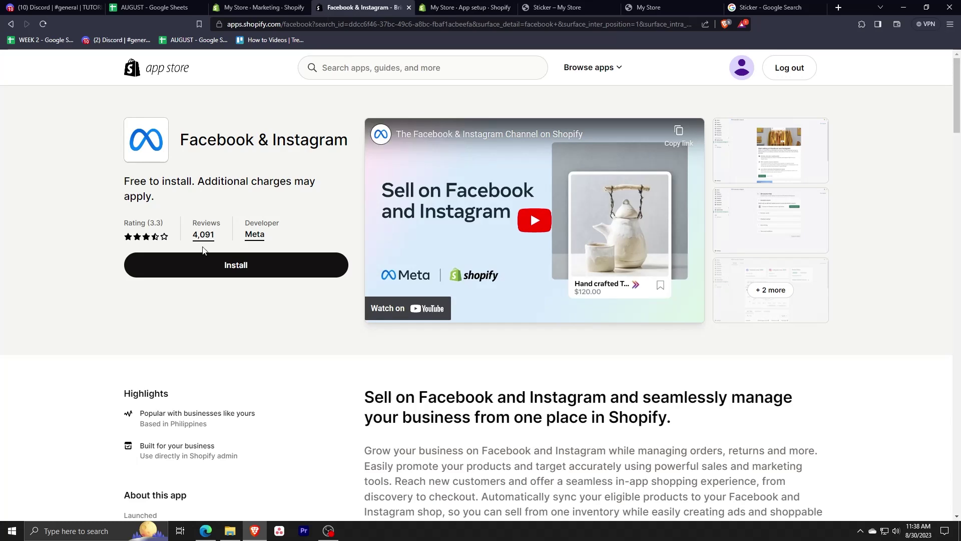
left_click(210, 269)
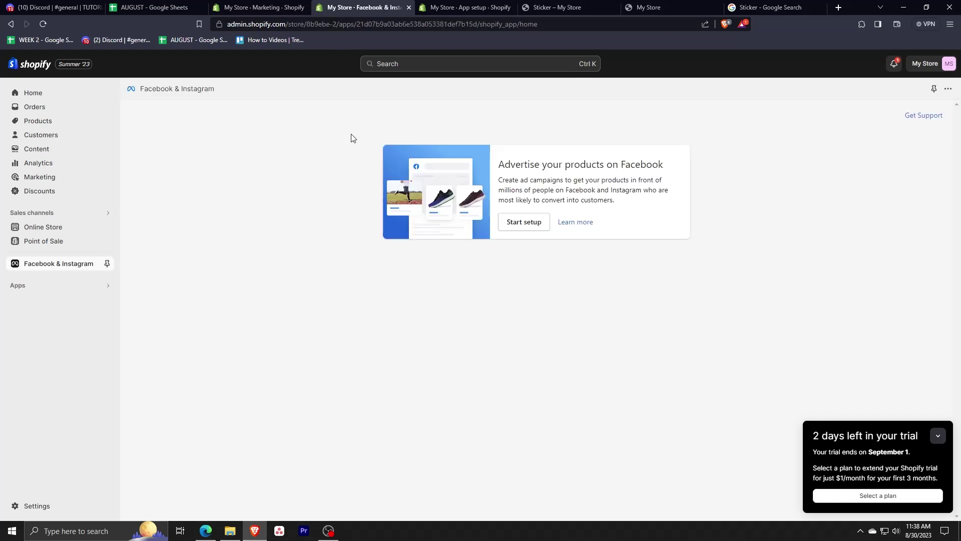
left_click(515, 226)
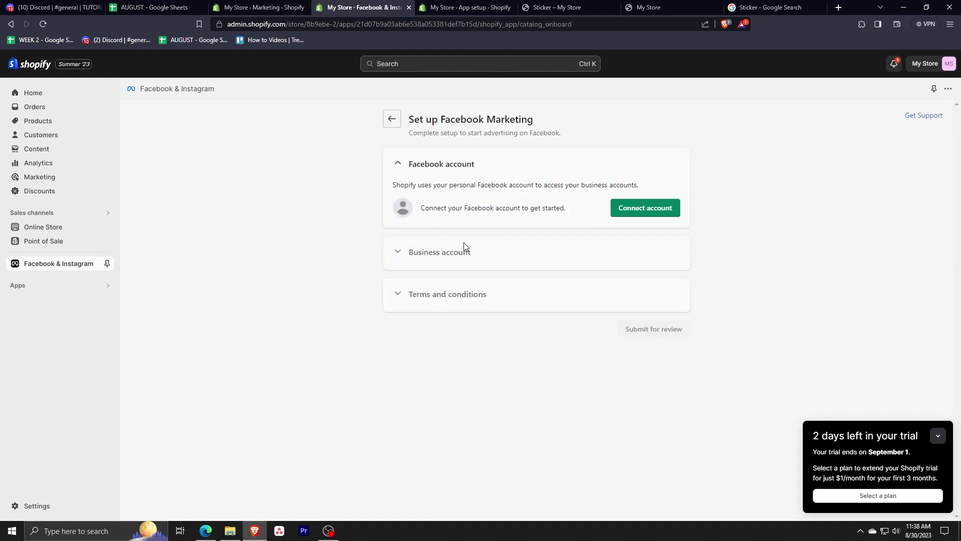
left_click(206, 531)
- Go back to the Sticker product preview, priced ₱9.00 PHP and sold out
left_click(470, 7)
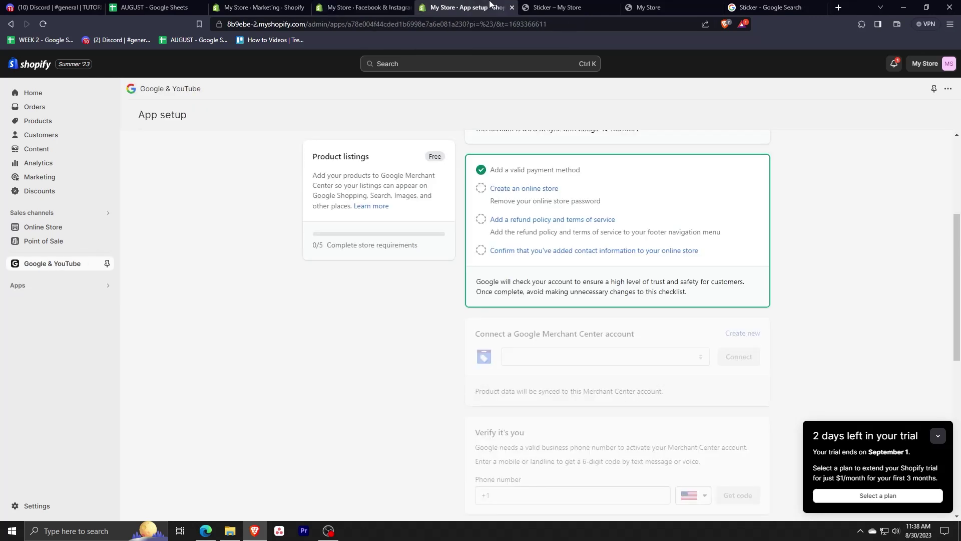
left_click(559, 7)
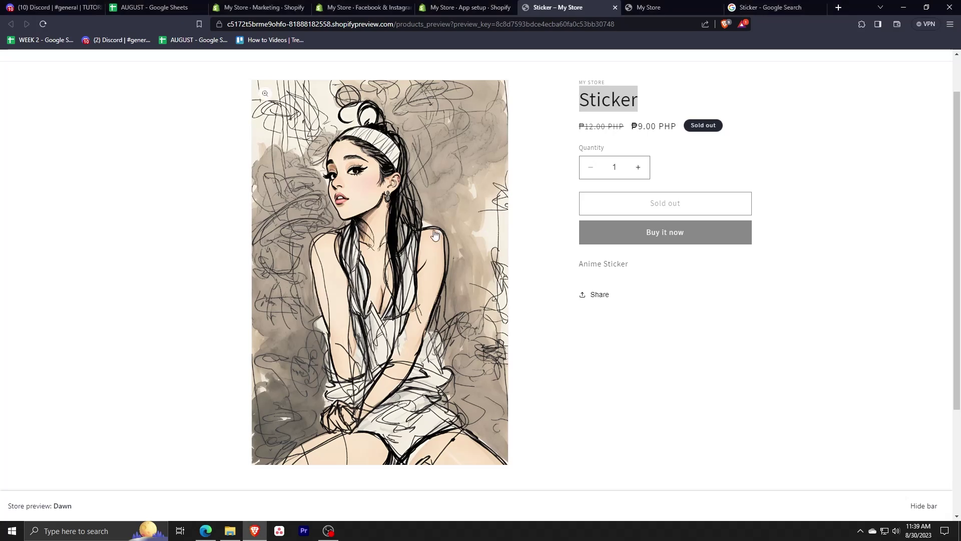
mouse_move(383, 207)
left_click(328, 530)
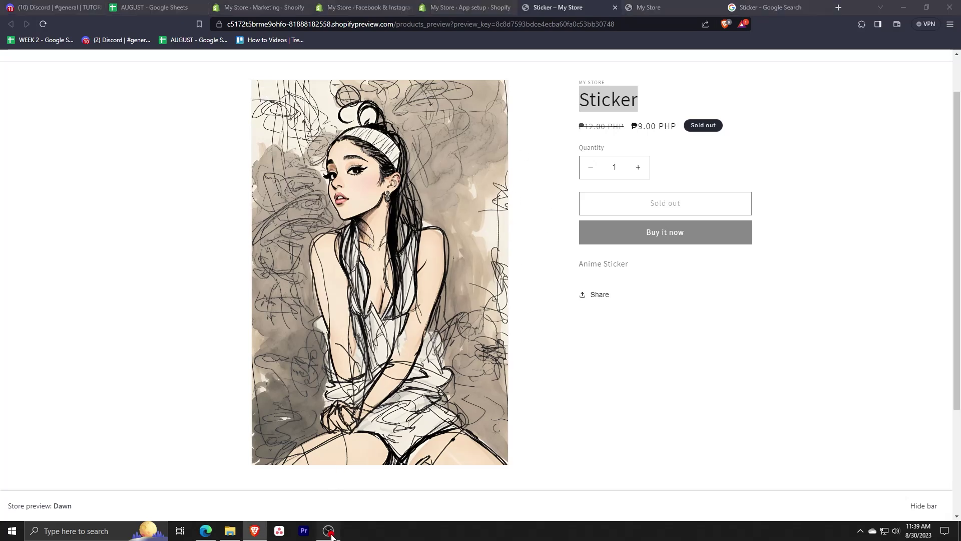